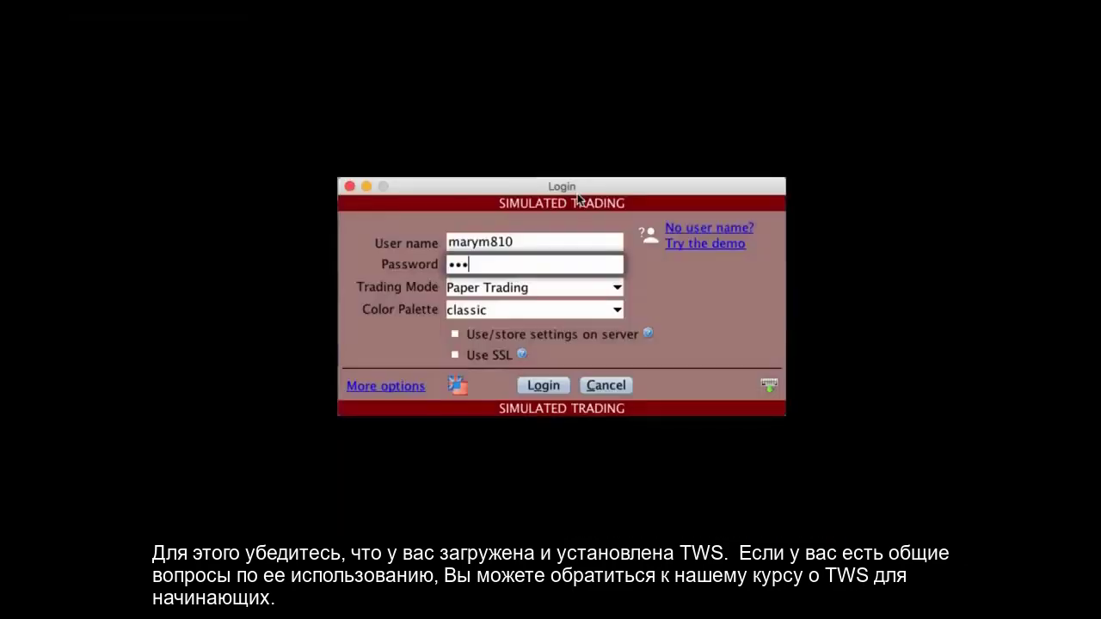
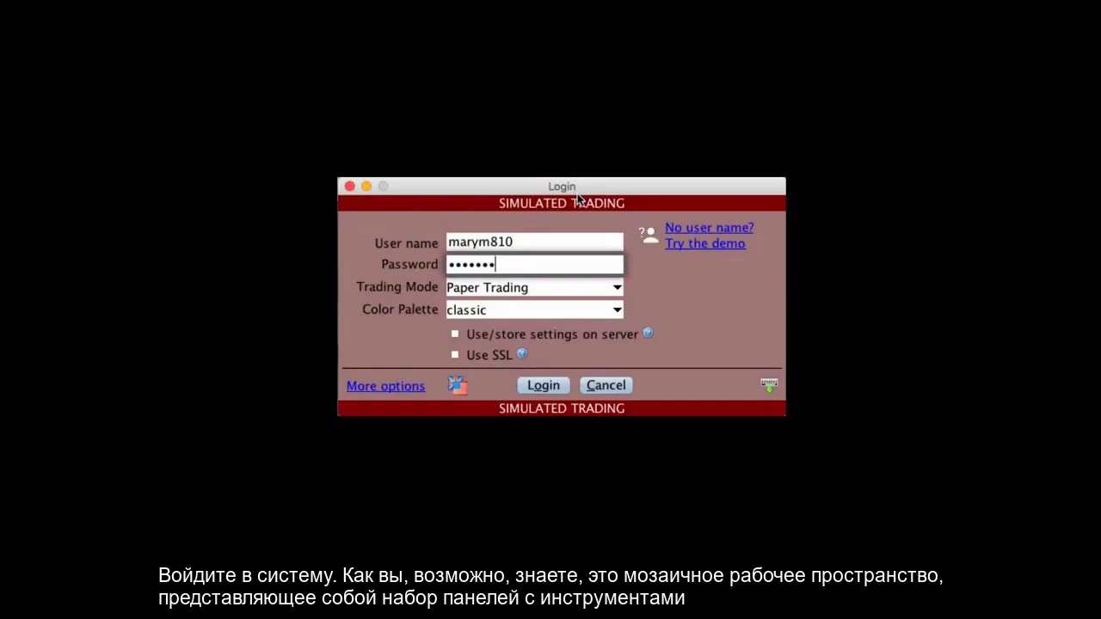
Step: Enter the account password and log in to the TWS Mosaic workspace
key("Return")
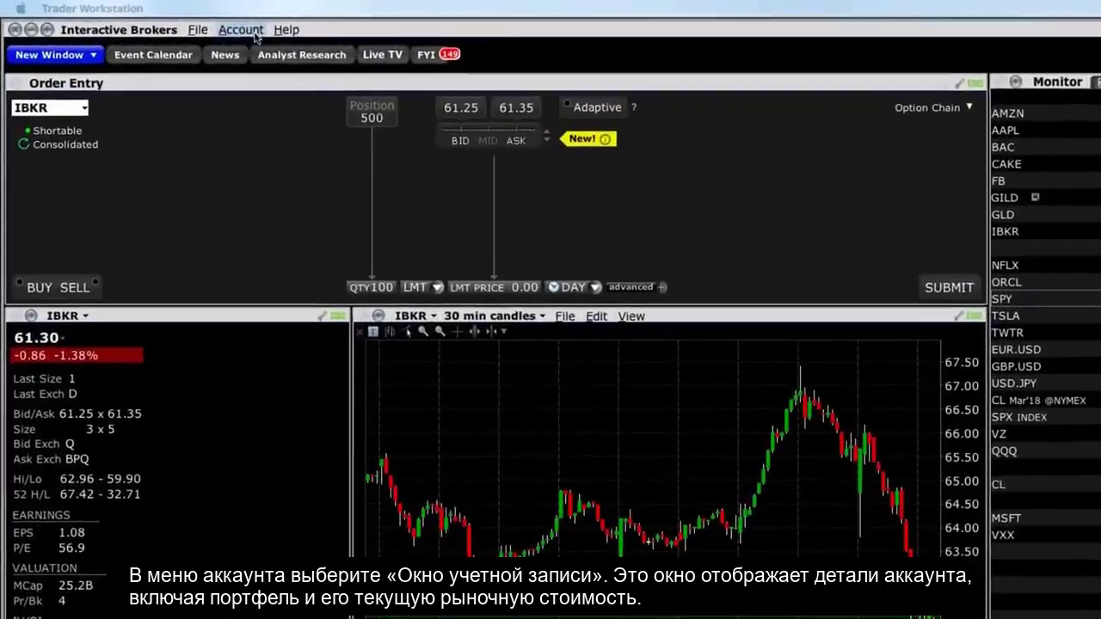
Step: Open the Account window to review margin requirements and the Portfolio options
left_click(243, 29)
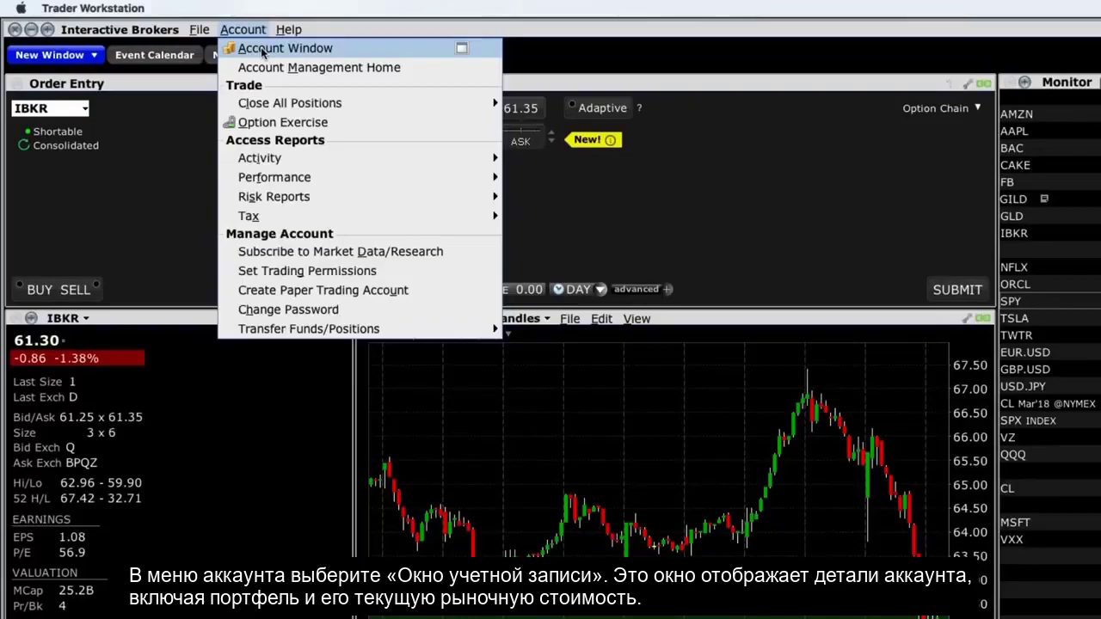
left_click(262, 51)
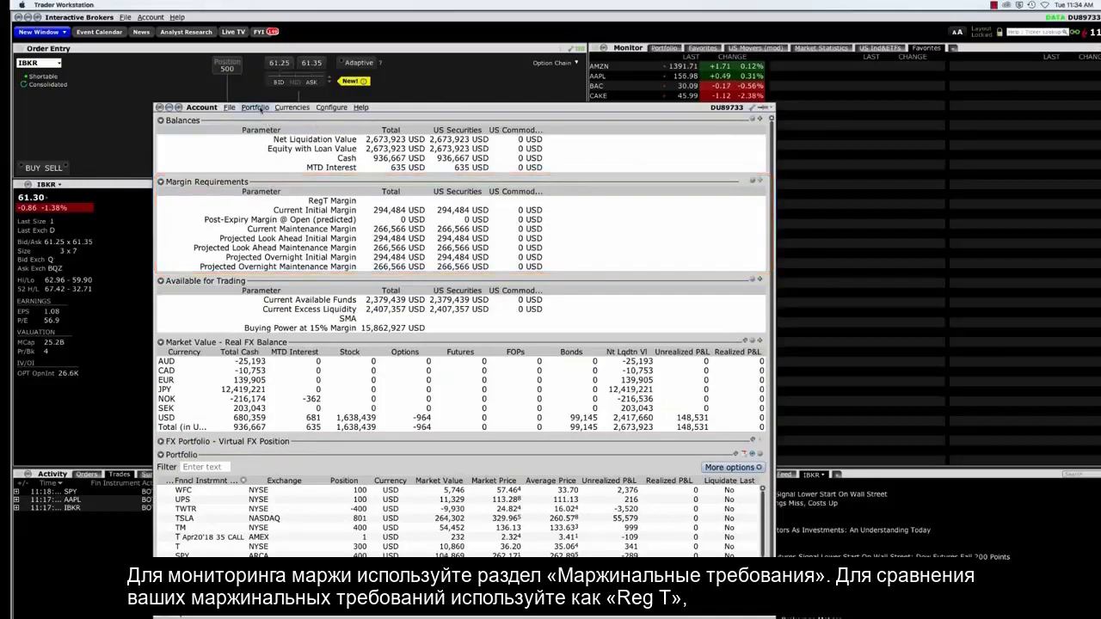
left_click(261, 110)
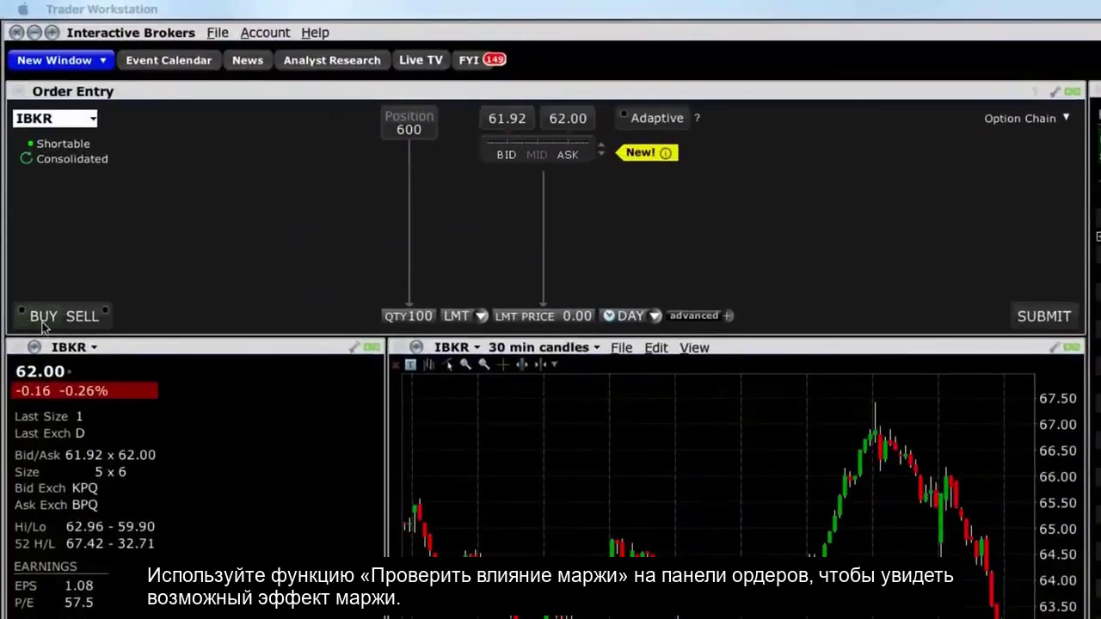
left_click(43, 318)
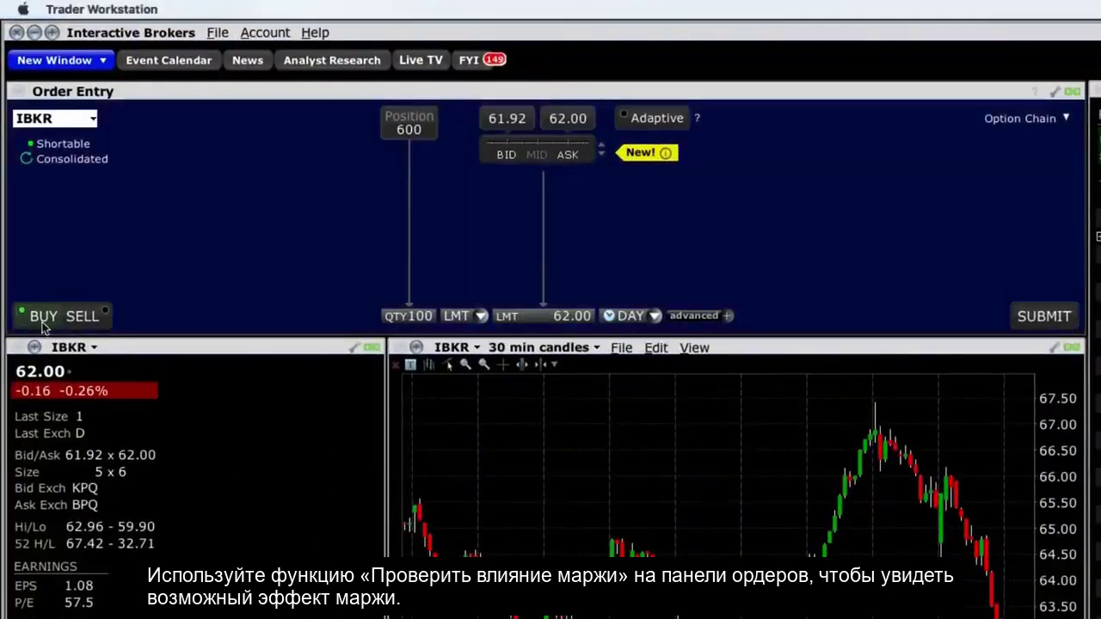
left_click(696, 317)
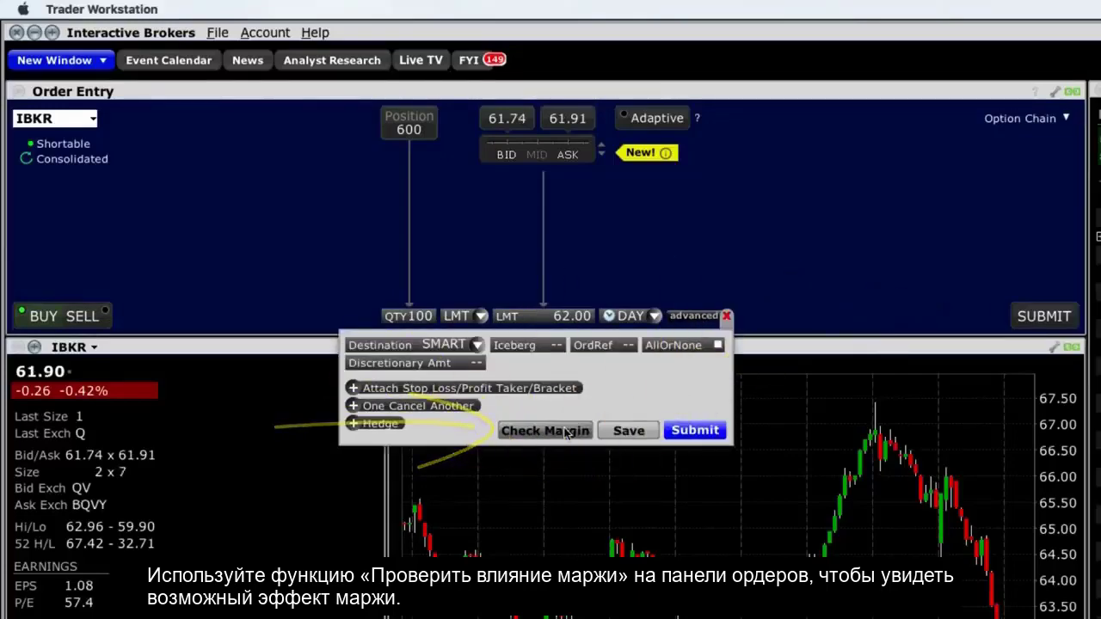
left_click(579, 428)
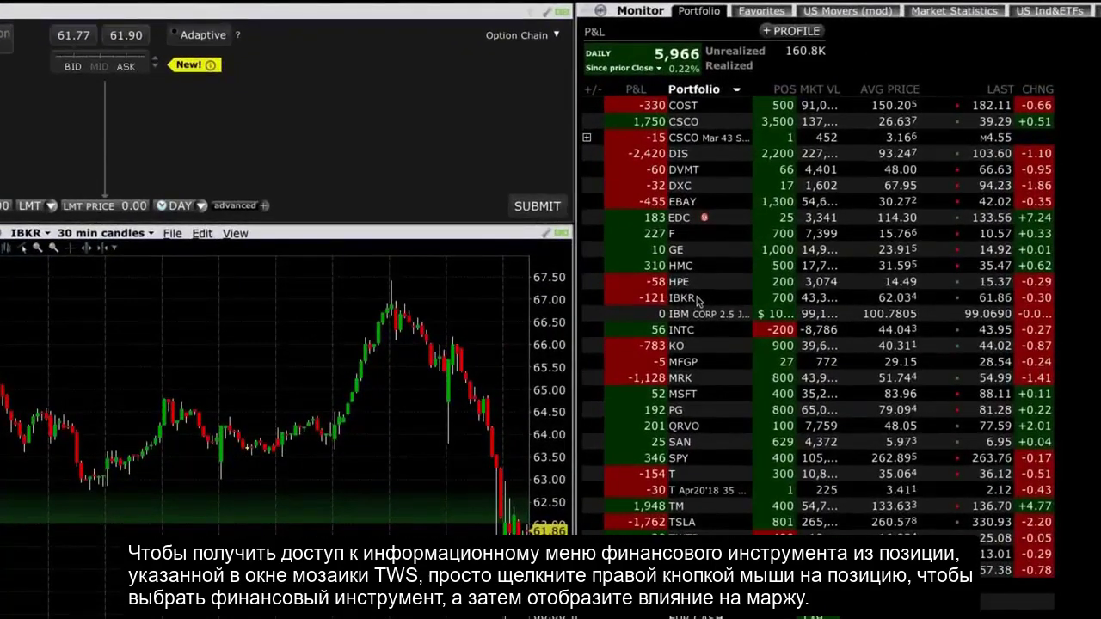
Step: Show the margin impact of the IBKR position from its context menu
right_click(698, 298)
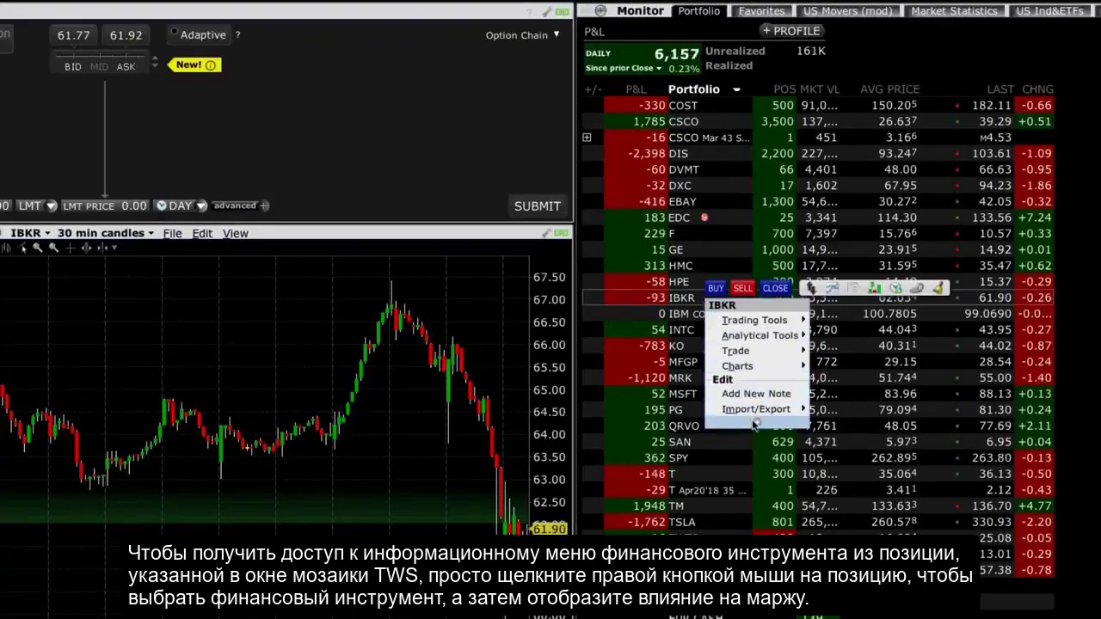
mouse_move(782, 396)
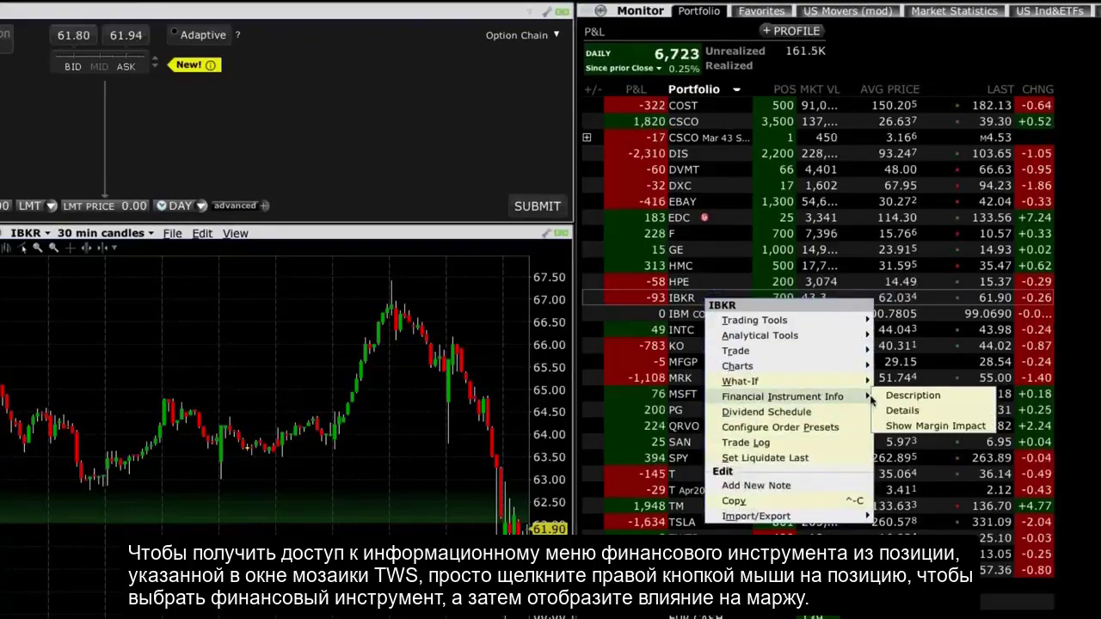
left_click(924, 425)
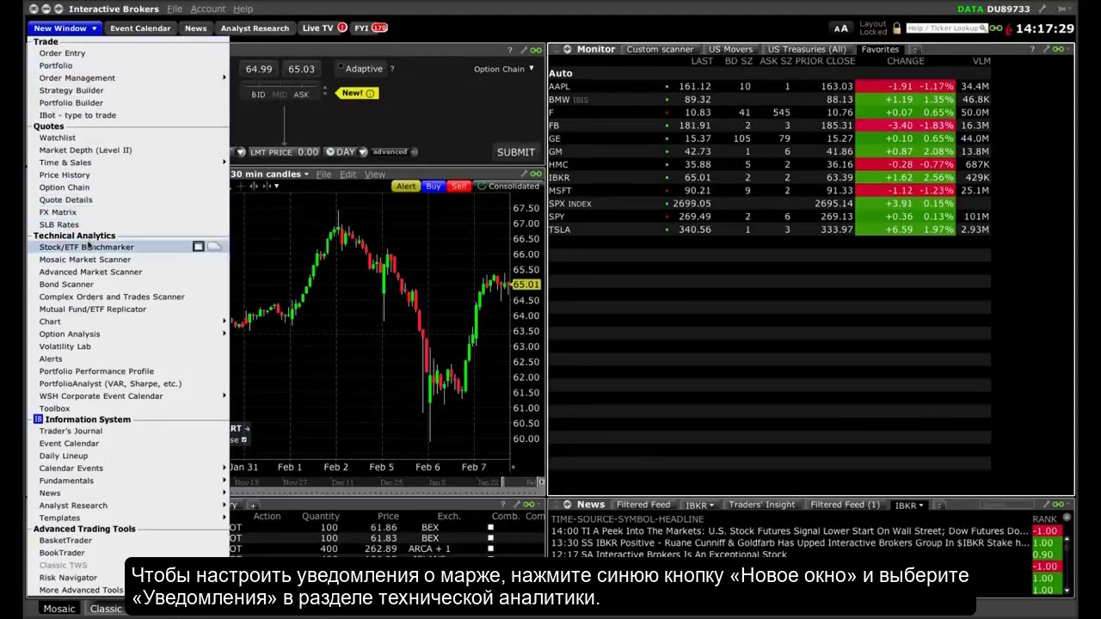
Step: Create a new untitled alert in the Alerts window, move it to the centre, and add a condition
left_click(80, 359)
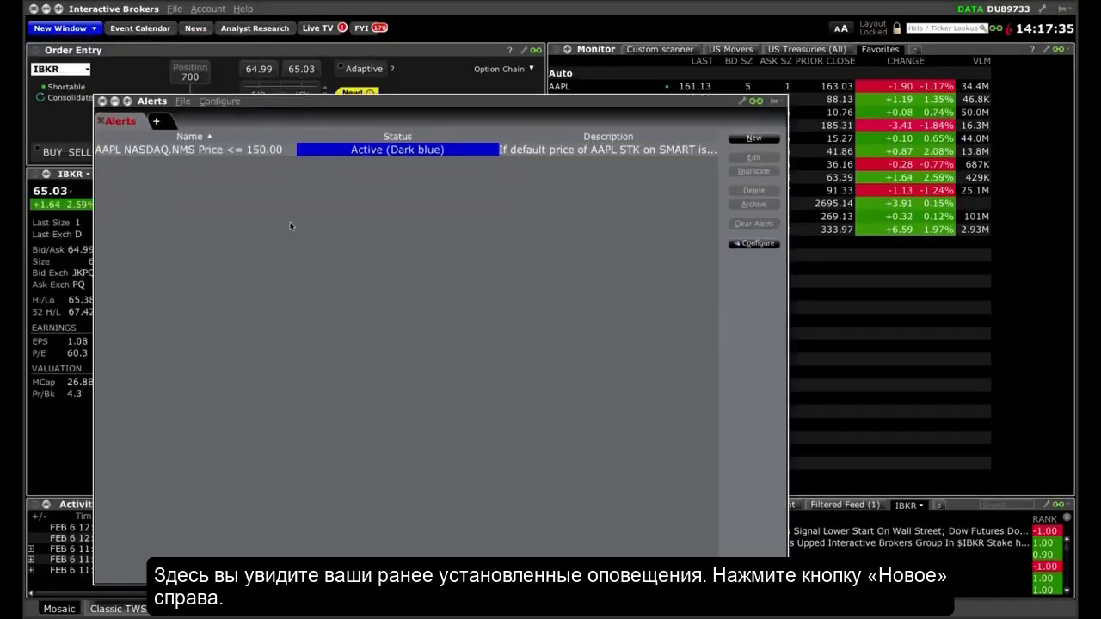
left_click(749, 139)
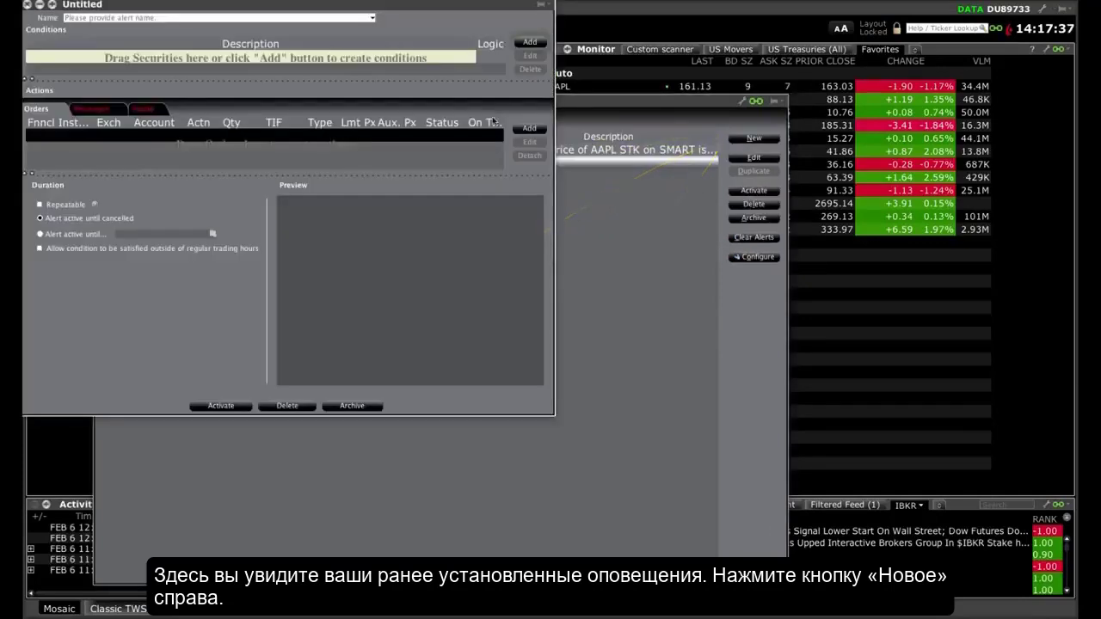
left_click_drag(424, 4, 521, 108)
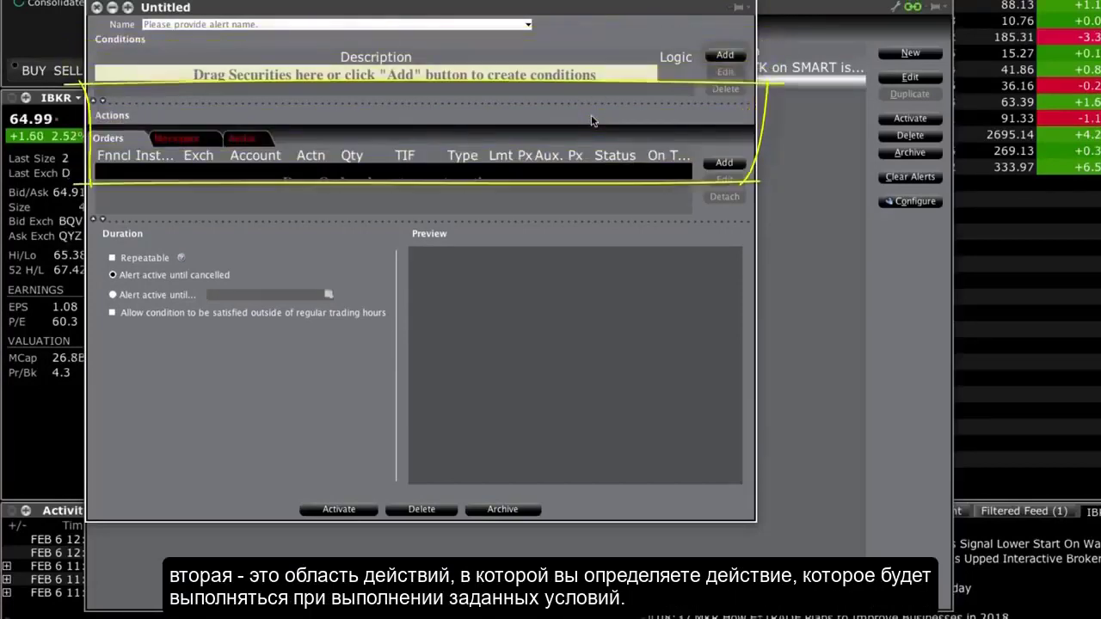
left_click(723, 55)
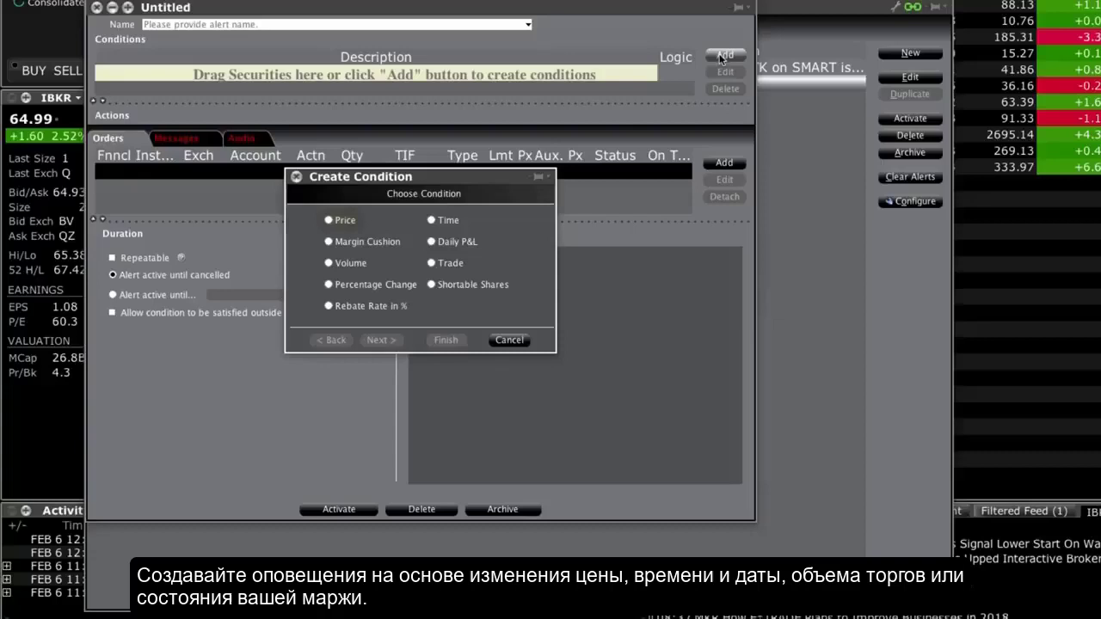
Step: Cancel the condition chooser and view the alert's Message settings
left_click(509, 340)
left_click(198, 139)
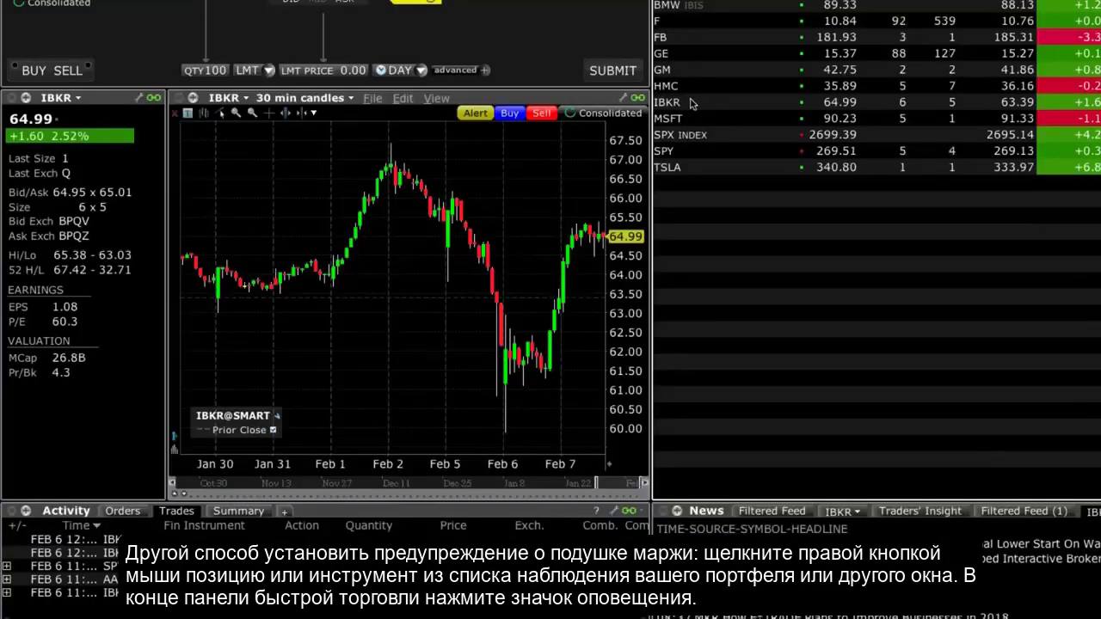
Step: Create a new alert for IBKR from its watchlist row
right_click(691, 103)
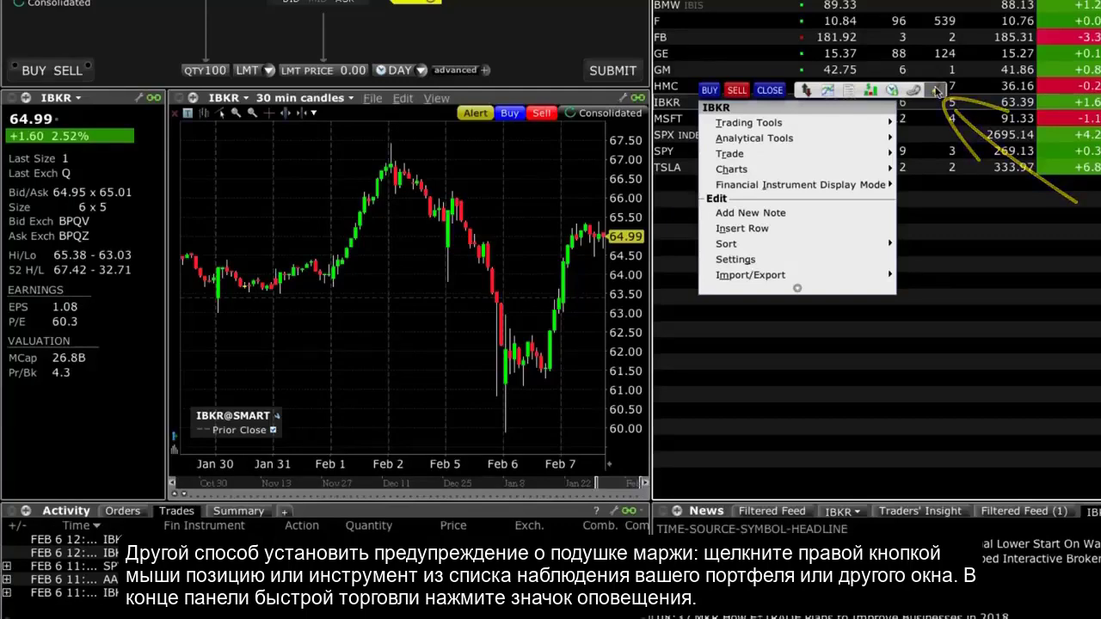
left_click(936, 90)
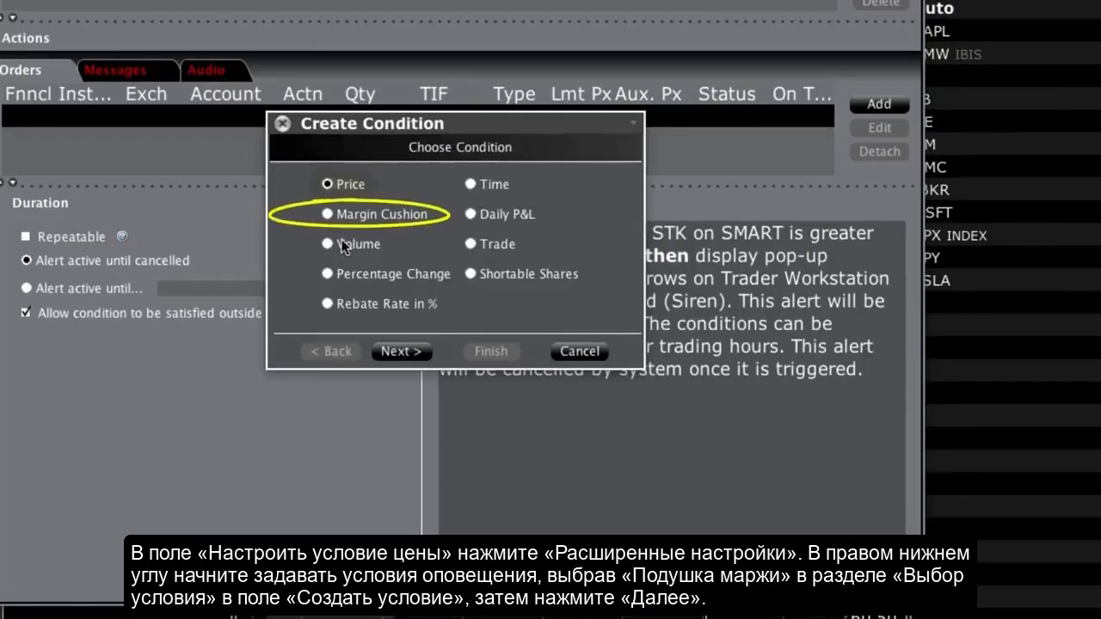
Step: Add a Margin Cushion condition with operator <= and Cushion 20%, keeping 'and' logic
left_click(327, 214)
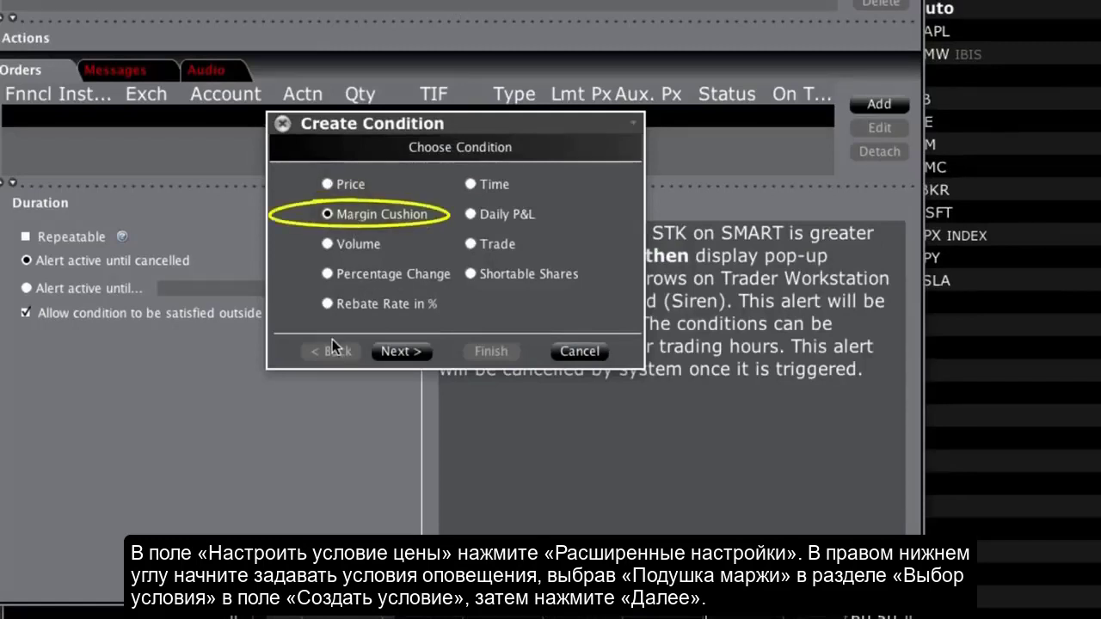
left_click(396, 350)
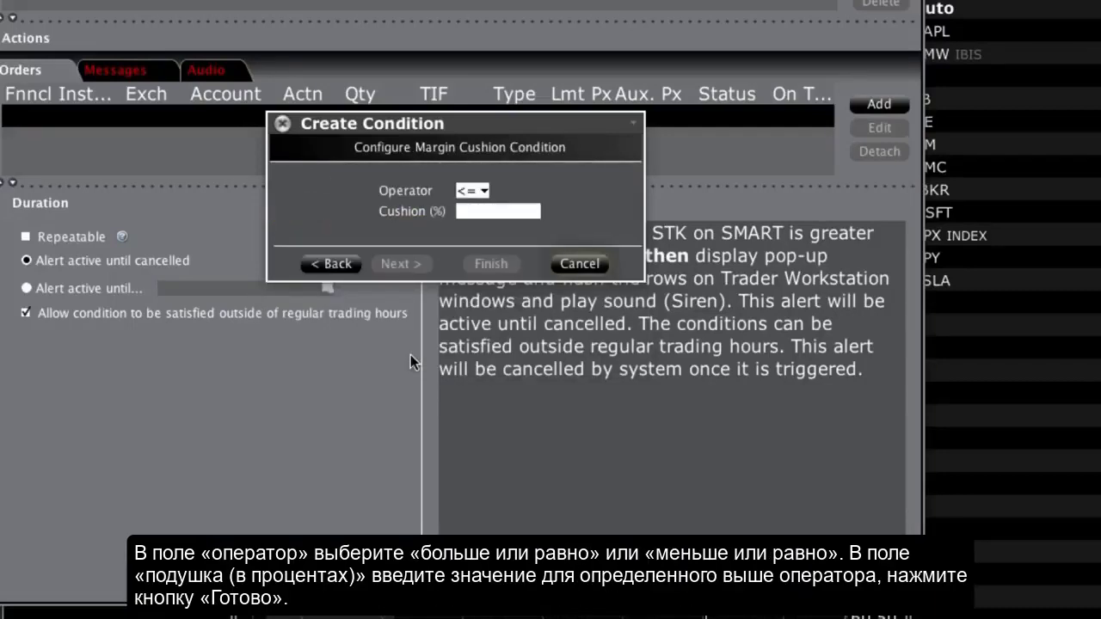
left_click(485, 191)
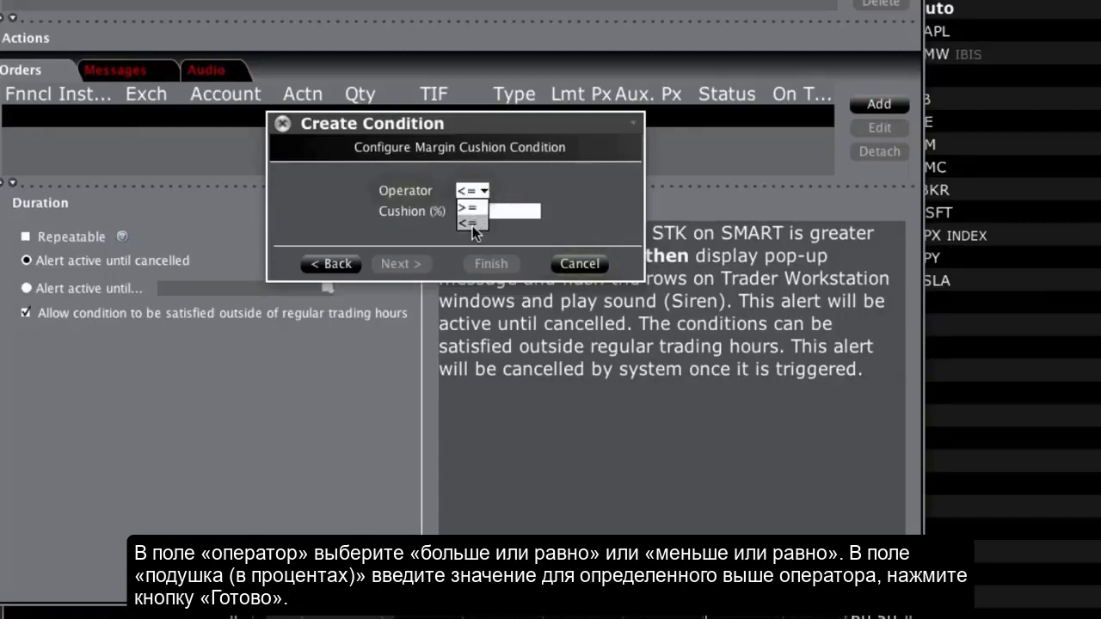
left_click(472, 224)
left_click(483, 211)
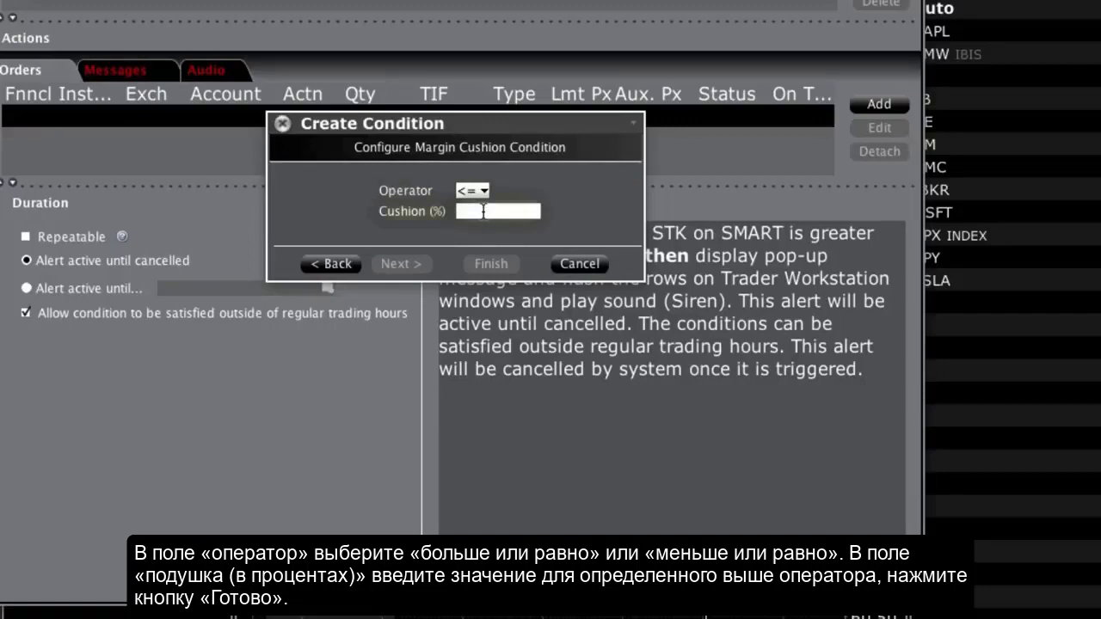
type("20")
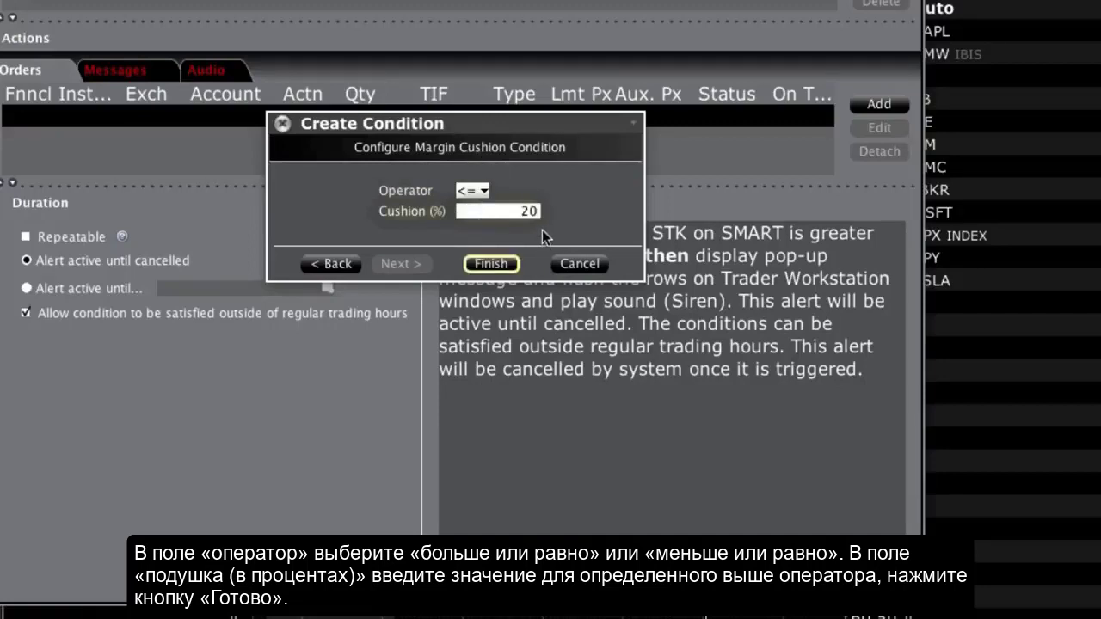
left_click(497, 264)
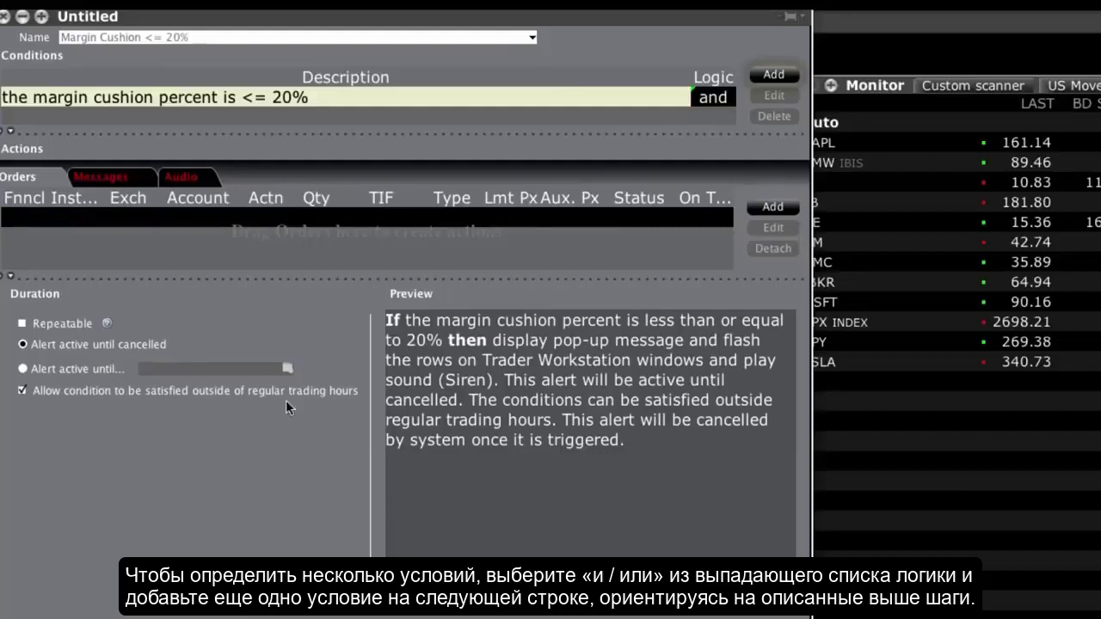
left_click(706, 97)
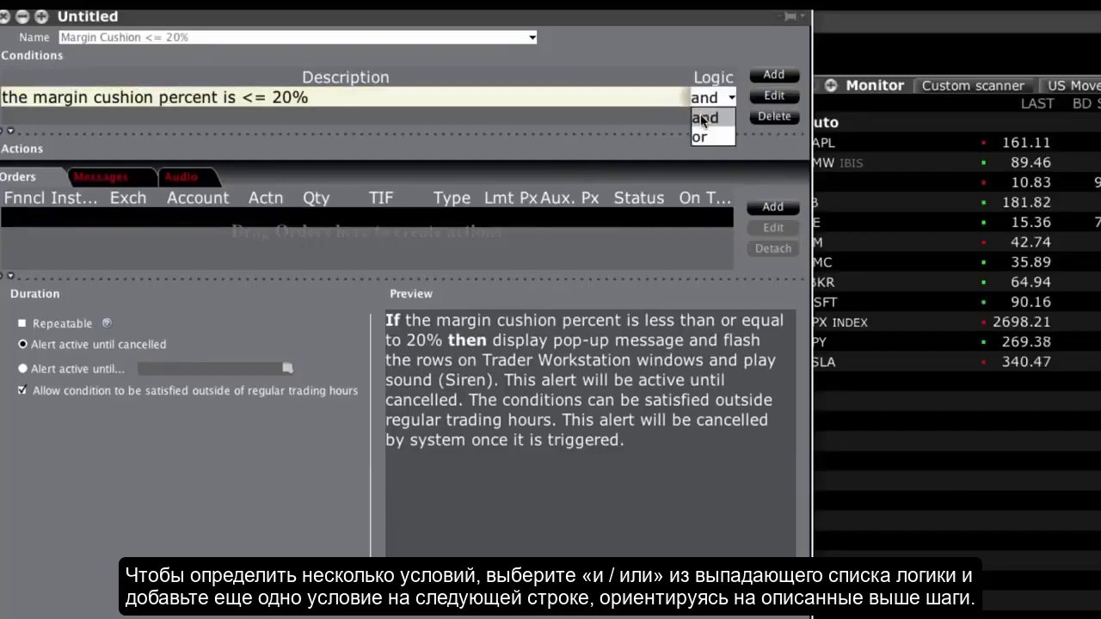
left_click(701, 119)
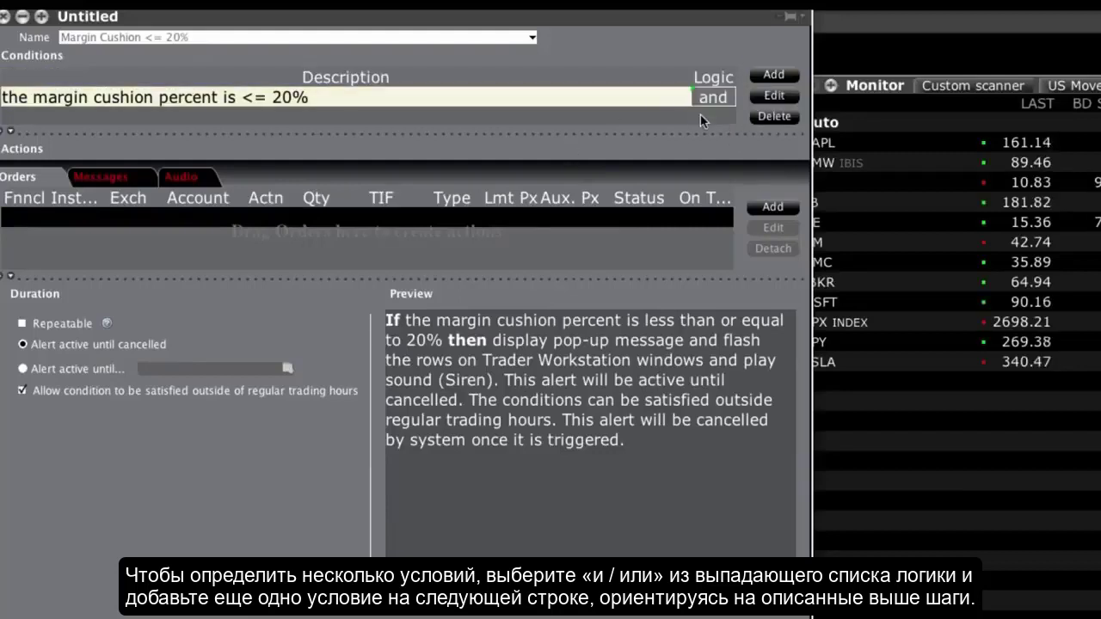
Step: Tick the Repeatable checkbox in the alert's Duration section
left_click(22, 324)
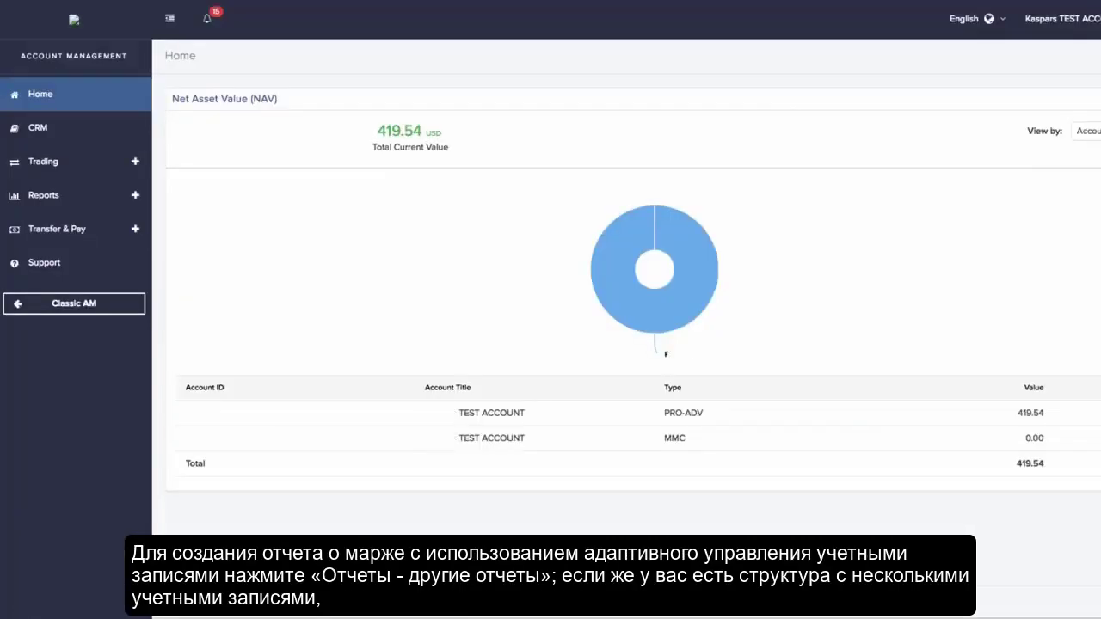
Step: Open Reports > Other Reports, select the first account, and expand the Account Status filter
left_click(133, 196)
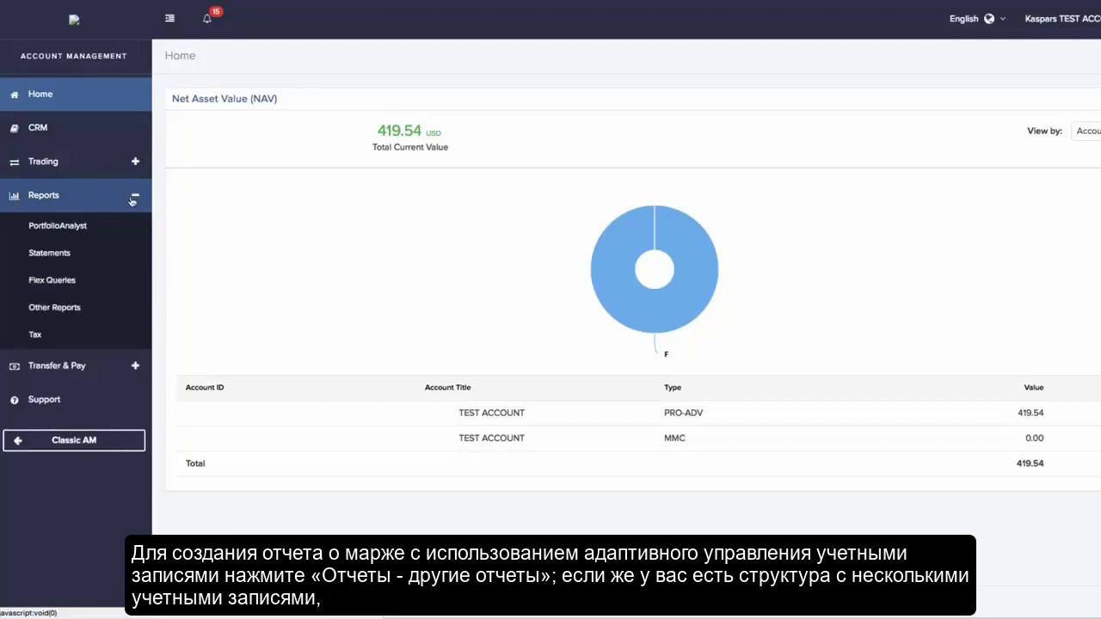
left_click(62, 303)
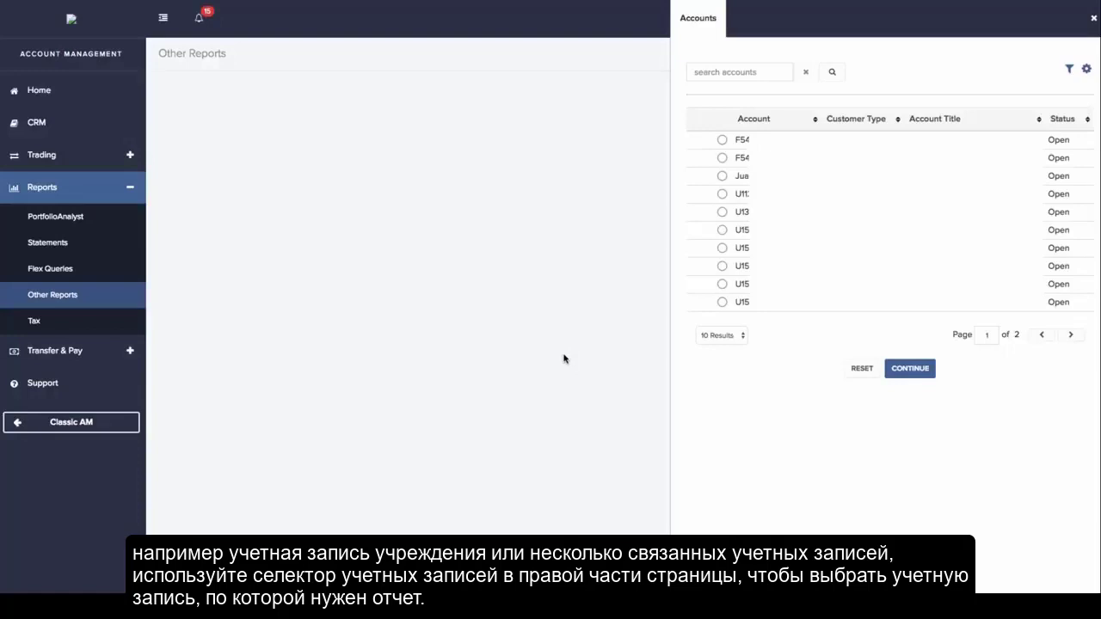
left_click(722, 139)
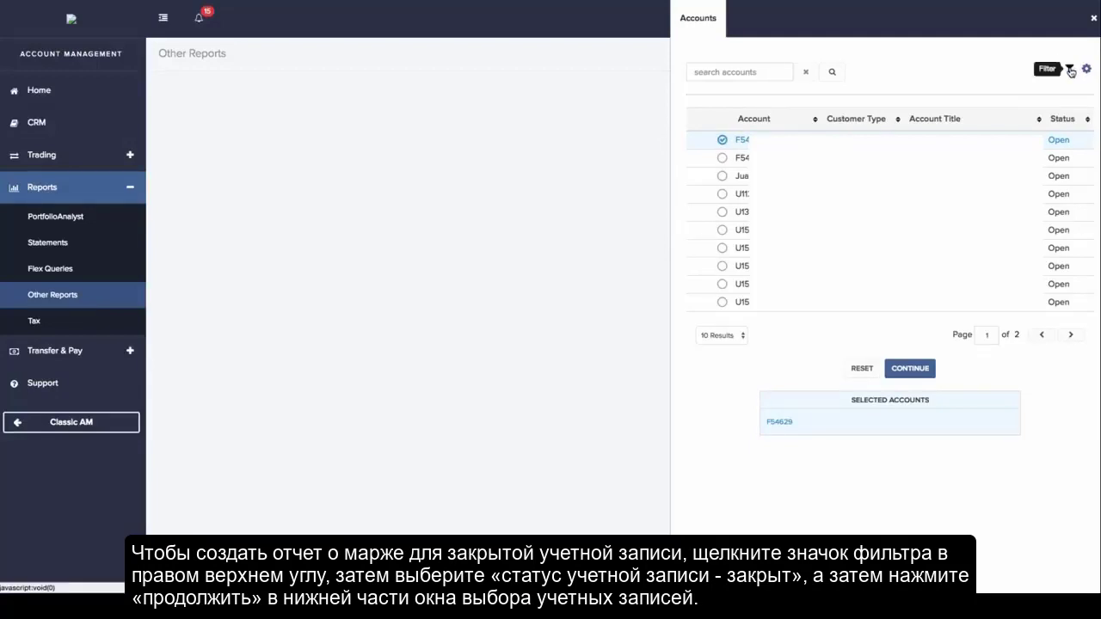
left_click(1070, 71)
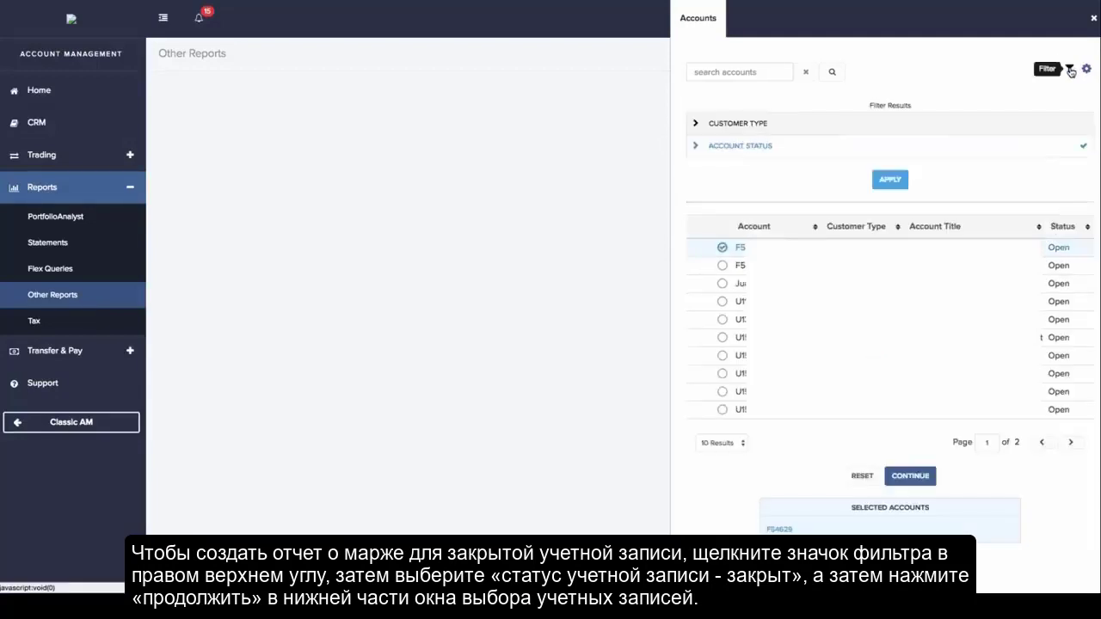
left_click(694, 146)
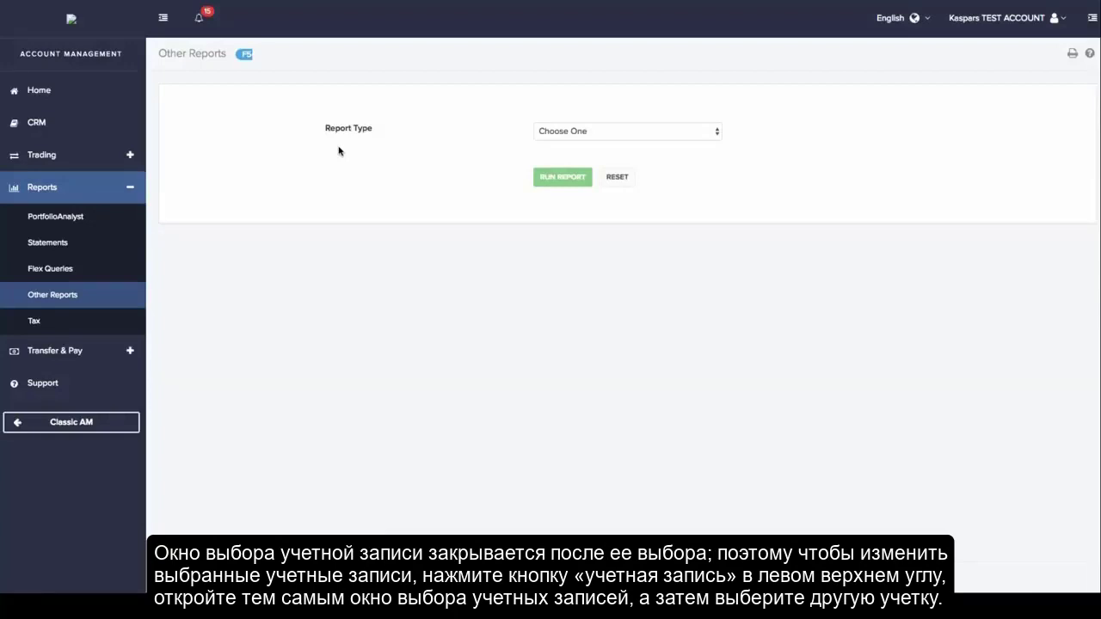
Step: Dismiss the account chooser, then pick Margin as Report Type and Default as Sub Type
left_click(245, 53)
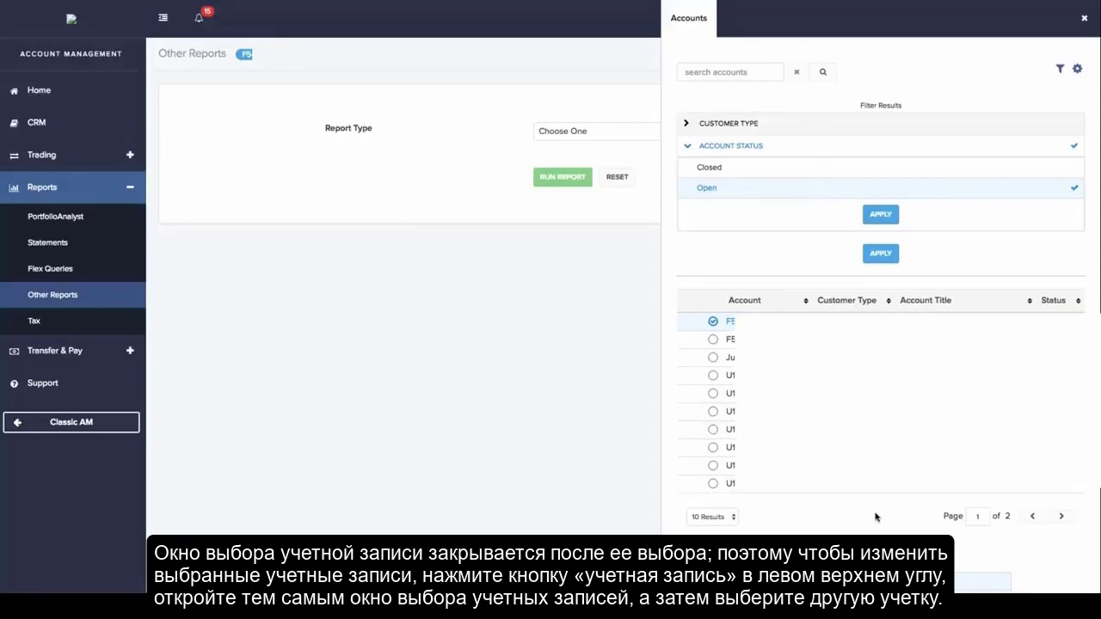
left_click(877, 559)
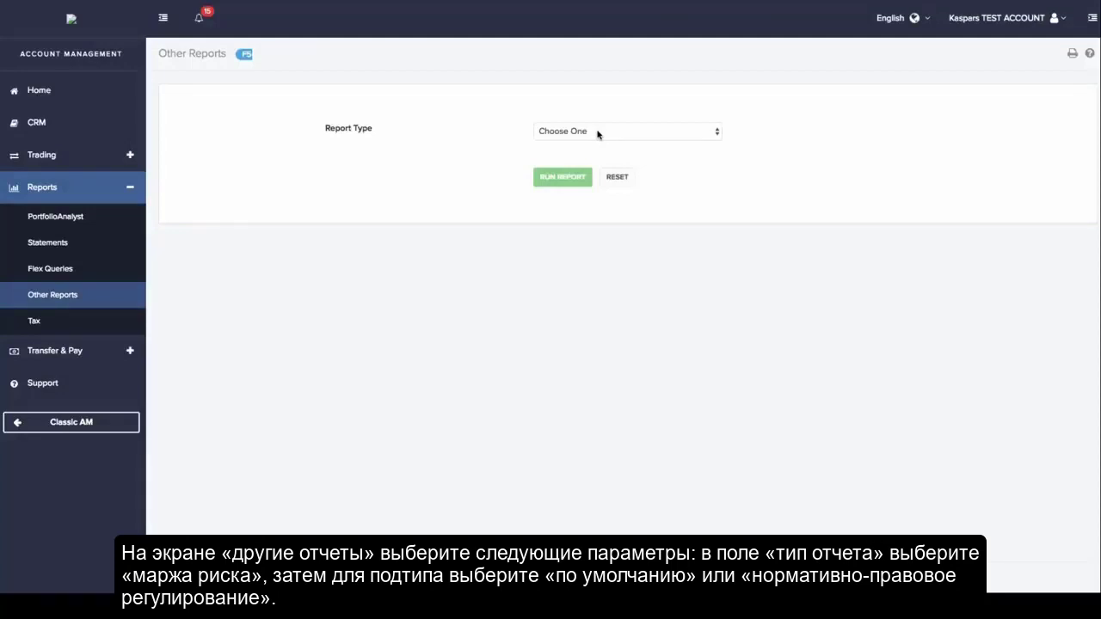
left_click(598, 134)
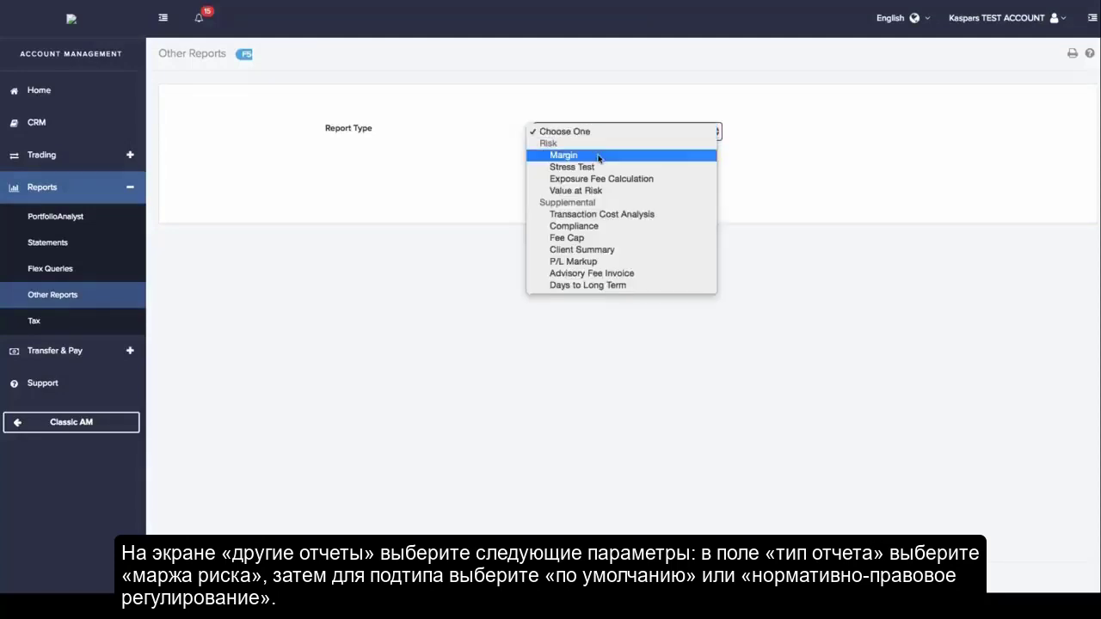
left_click(598, 155)
left_click(559, 164)
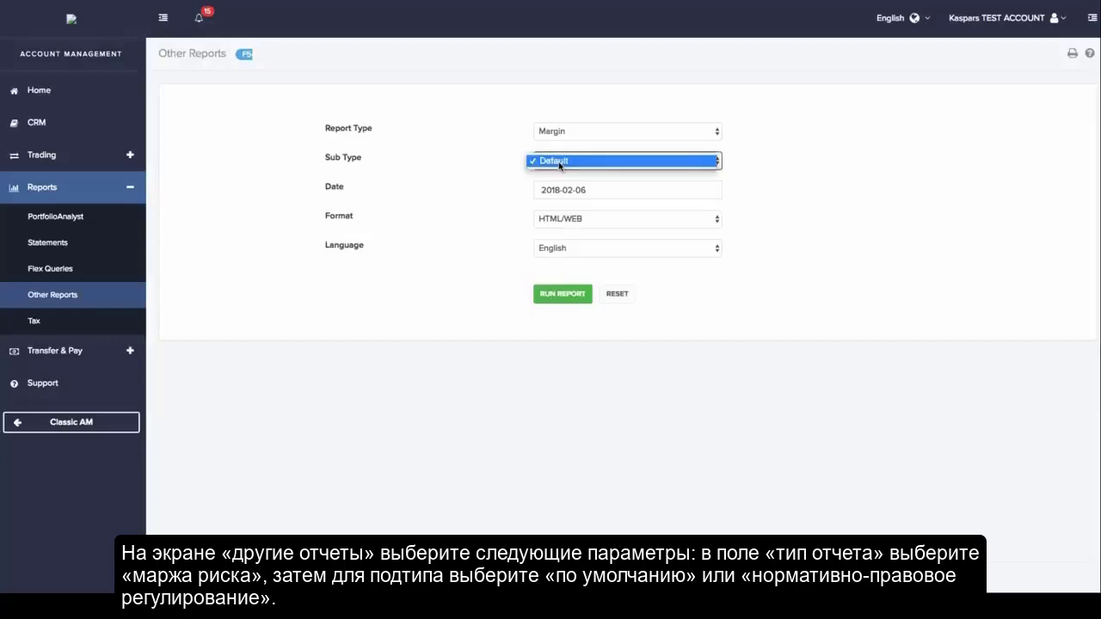
left_click(559, 164)
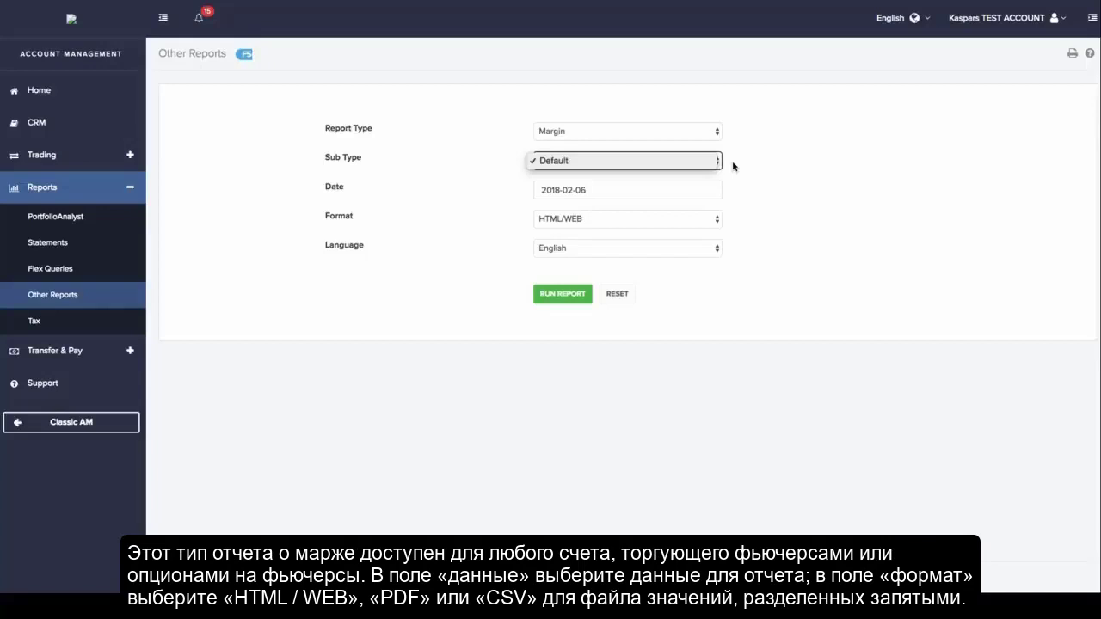
Step: Keep the Default sub type, date the Margin report 2018-02-06, and keep HTML/WEB format and English language
left_click(699, 198)
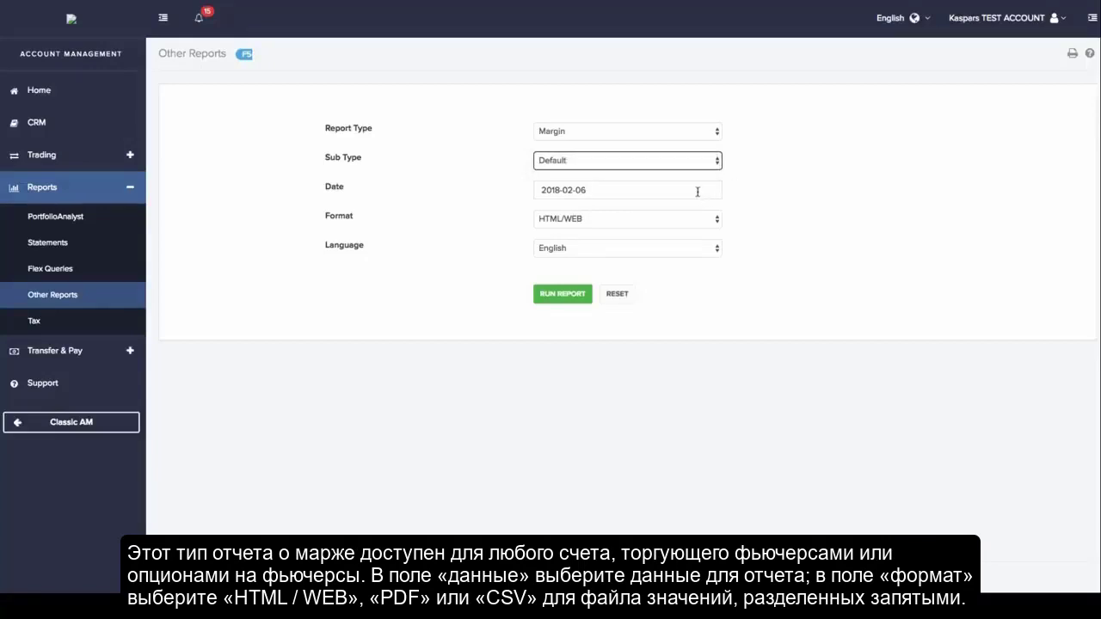
left_click(697, 192)
left_click(583, 254)
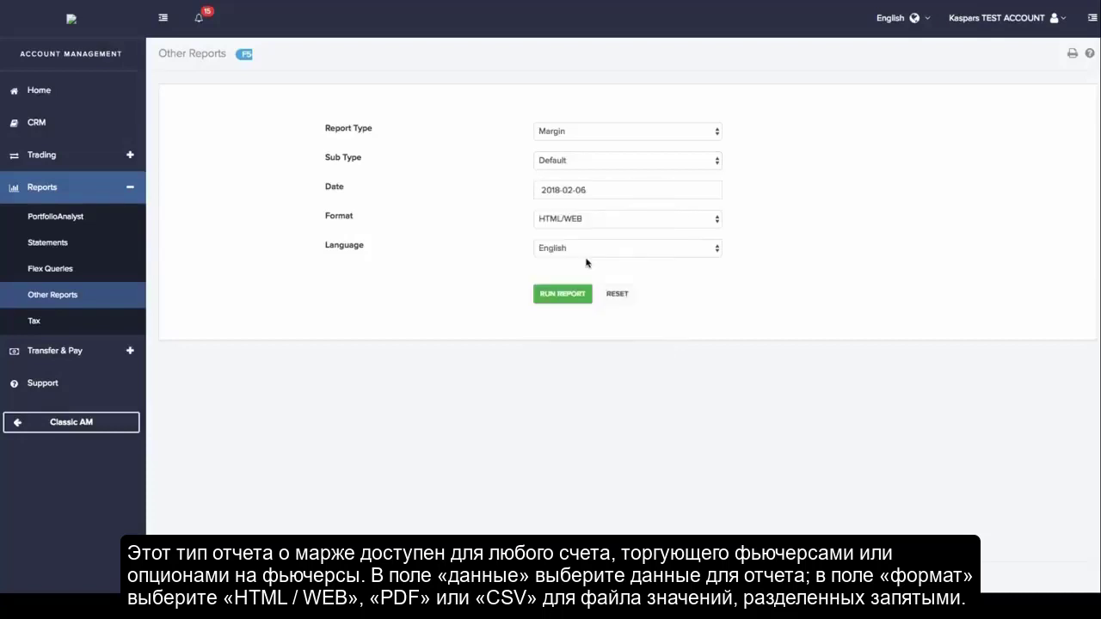
left_click(596, 223)
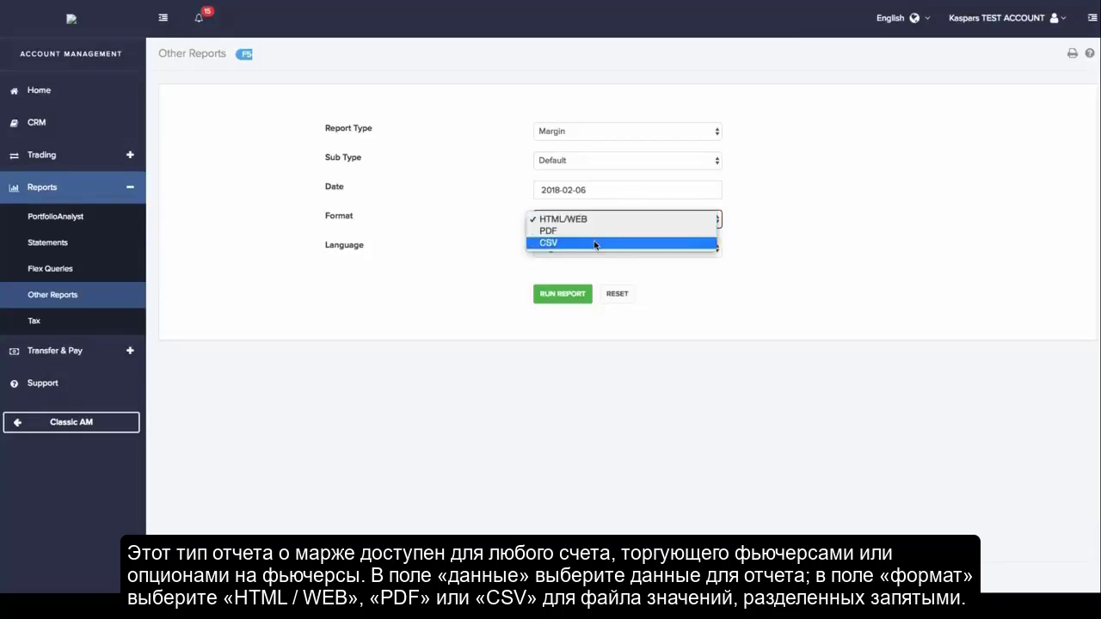
left_click(594, 220)
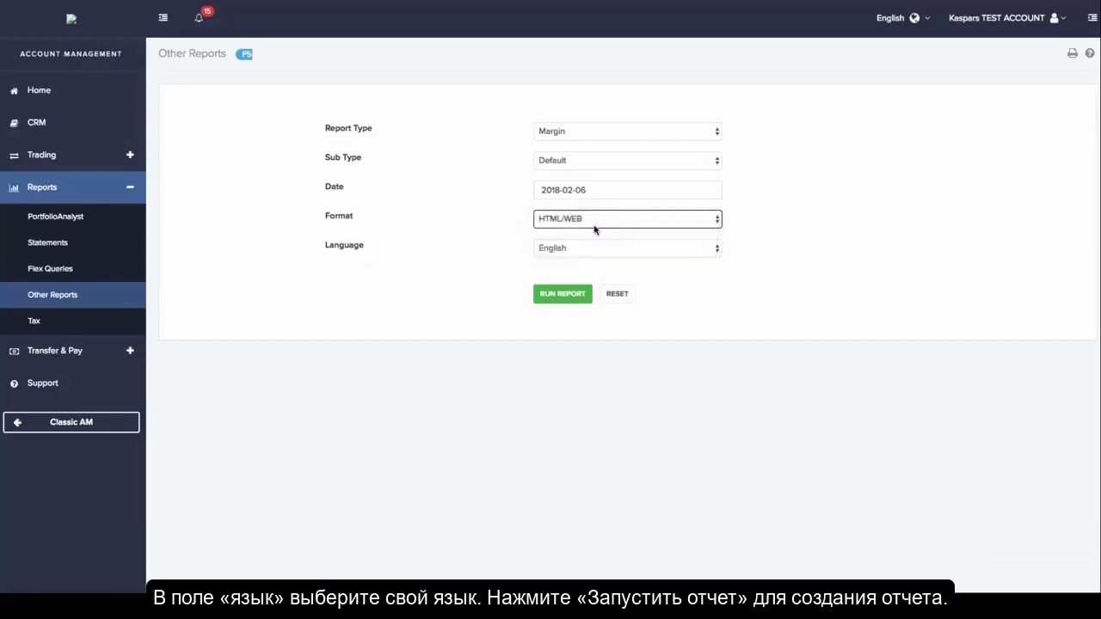
left_click(588, 249)
left_click(588, 249)
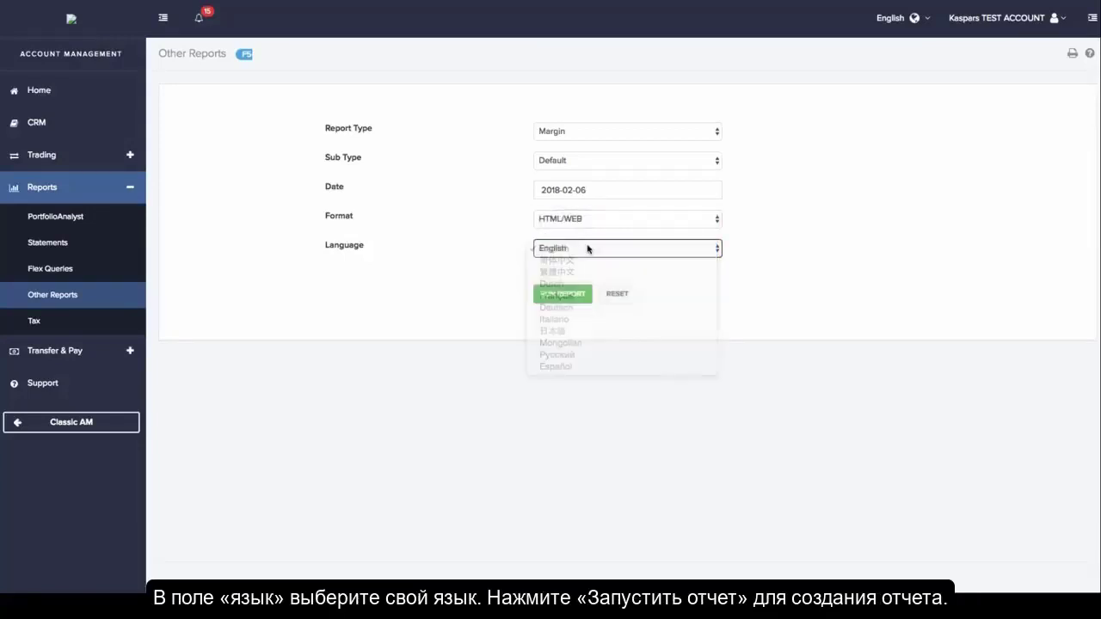